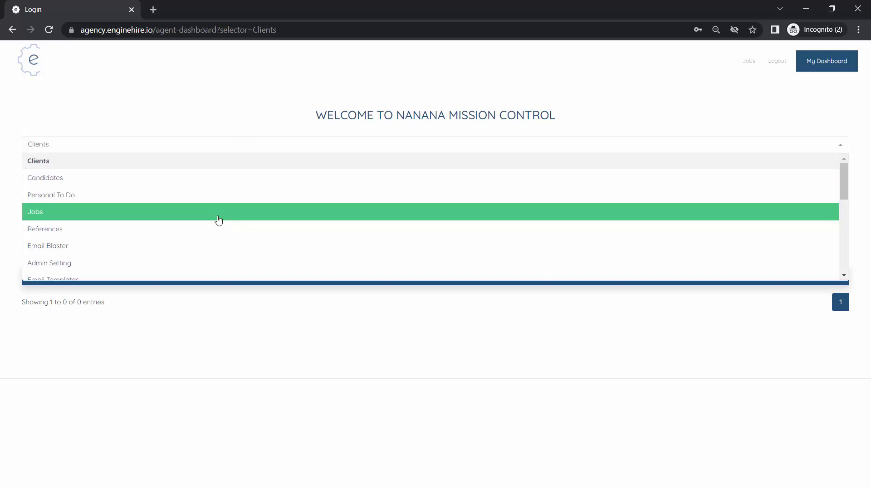
Open the candidate settings of the Agency section and review the list of candidate statuses
{"action": "scroll", "coordinate": [217, 220], "scroll_direction": "down", "scroll_amount": 4}
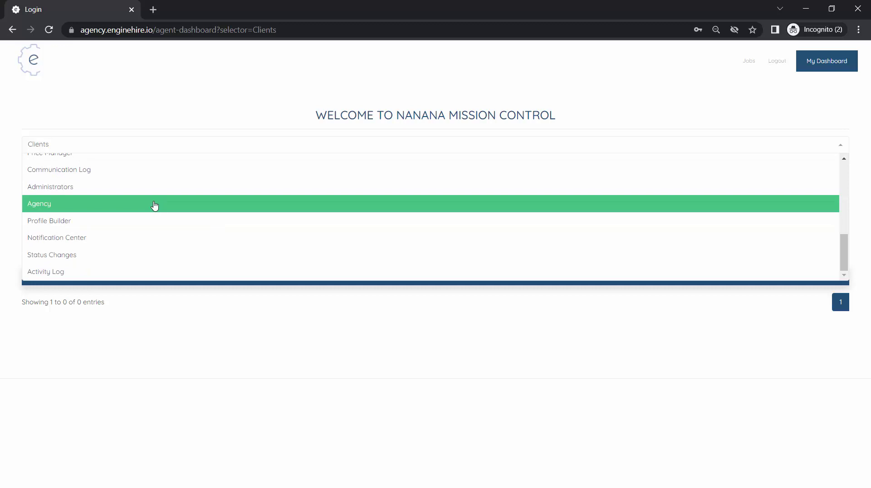
{"action": "left_click", "coordinate": [155, 203]}
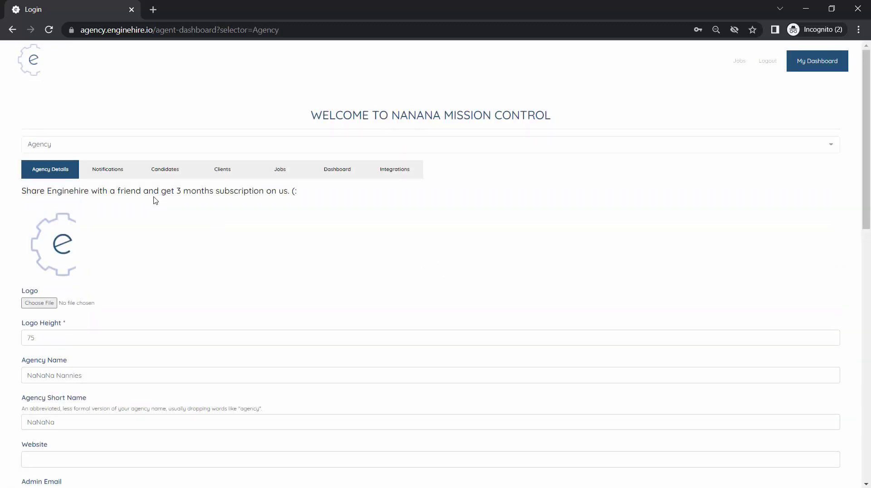
{"action": "left_click", "coordinate": [164, 170]}
{"action": "scroll", "coordinate": [235, 258], "scroll_direction": "down", "scroll_amount": 1}
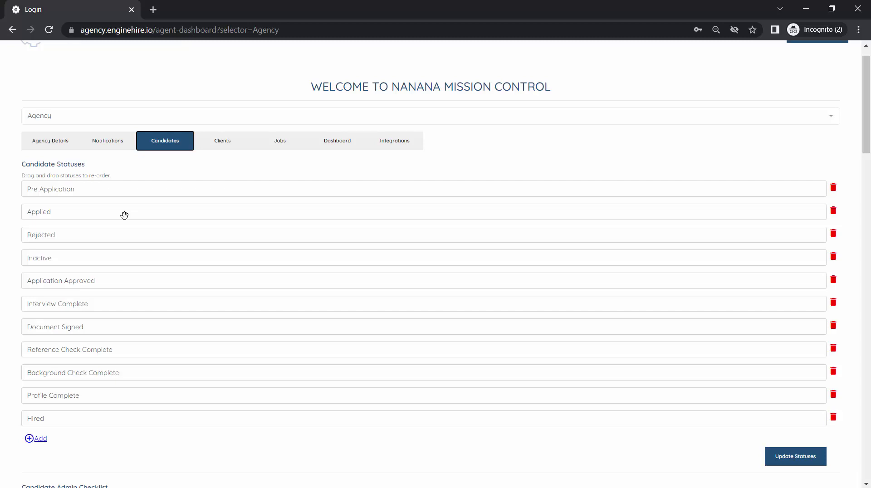
{"action": "scroll", "coordinate": [117, 247], "scroll_direction": "down", "scroll_amount": 2}
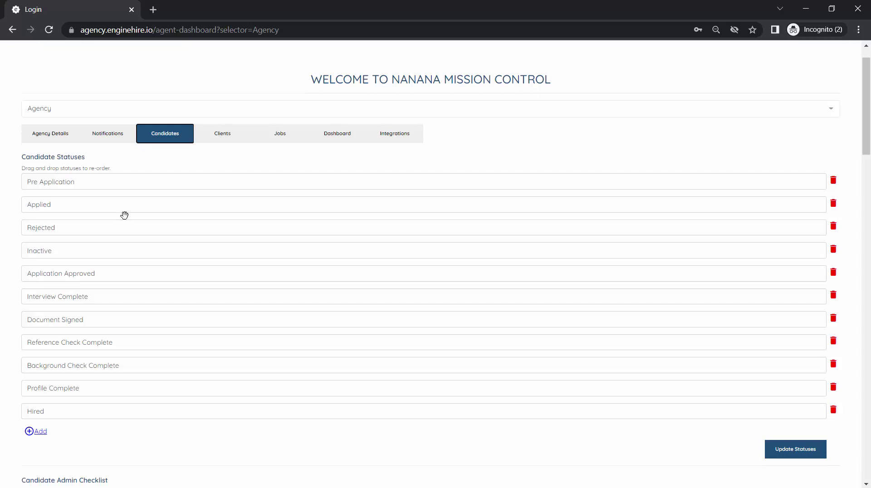
{"action": "scroll", "coordinate": [79, 363], "scroll_direction": "up", "scroll_amount": 1}
Add a candidate status named "Phone Screen Complete" between Application Approved and Interview Complete
{"action": "left_click", "coordinate": [37, 404]}
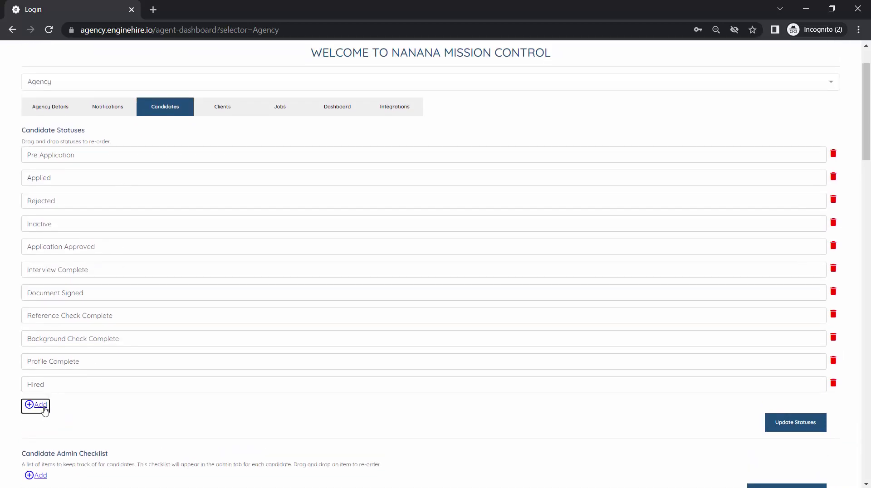
{"action": "left_click_drag", "start_coordinate": [80, 407], "coordinate": [86, 268]}
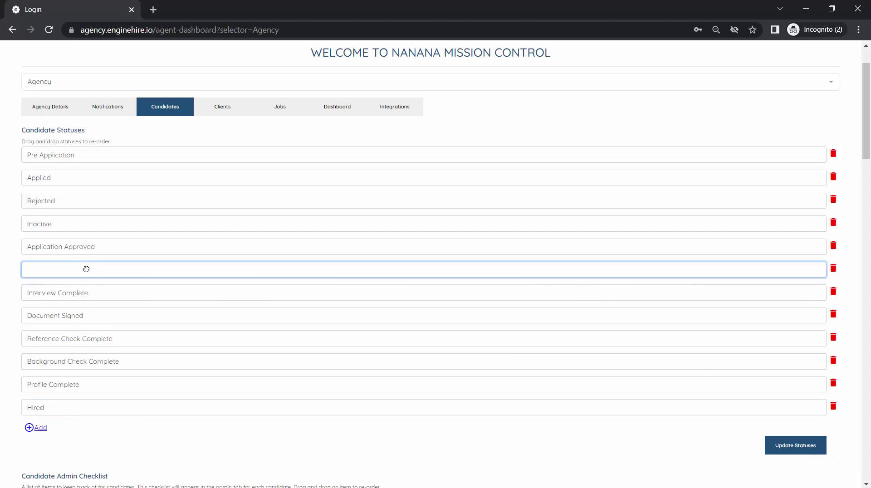
{"action": "type", "text": "Phone Screen Complete"}
Move the Background Check Complete status below Profile Complete in the candidate statuses
{"action": "scroll", "coordinate": [86, 269], "scroll_direction": "down", "scroll_amount": 2}
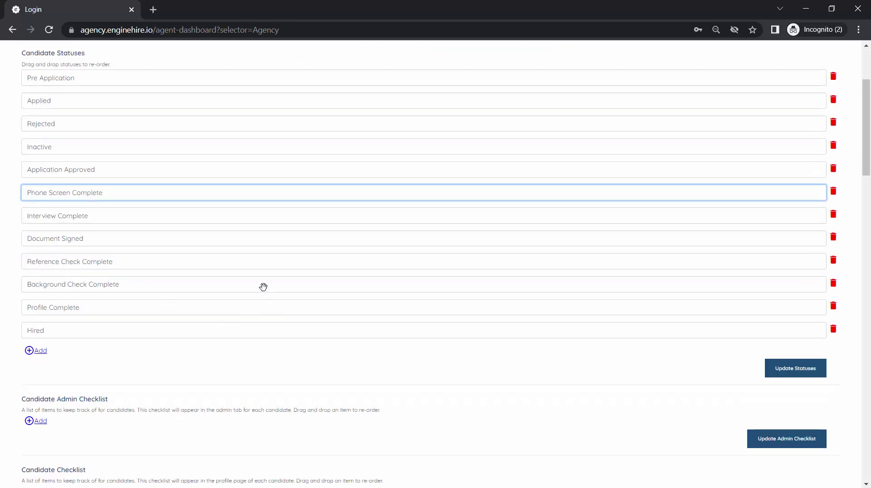
{"action": "left_click_drag", "start_coordinate": [263, 286], "coordinate": [262, 309]}
{"action": "scroll", "coordinate": [263, 309], "scroll_direction": "up", "scroll_amount": 1}
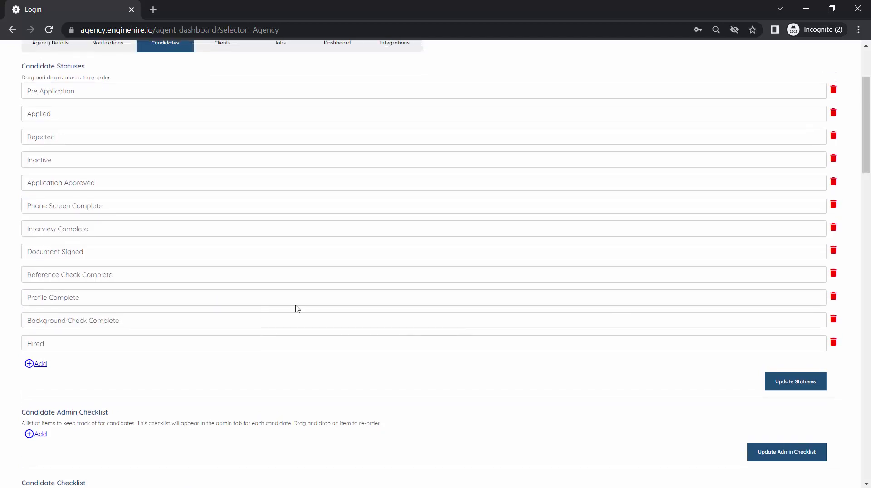
{"action": "scroll", "coordinate": [488, 341], "scroll_direction": "down", "scroll_amount": 1}
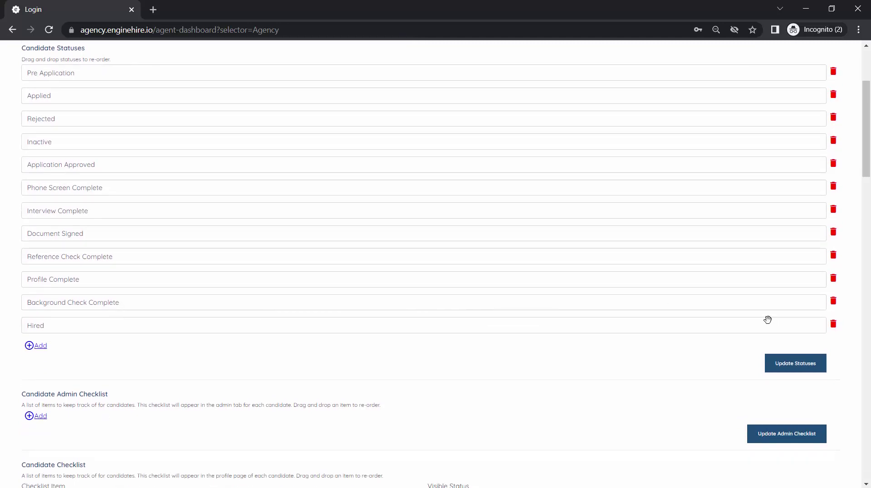
Copy the text of the Background Check Complete status, delete that status and save the candidate statuses
{"action": "triple_click", "coordinate": [757, 305]}
{"action": "key", "text": "ctrl+c"}
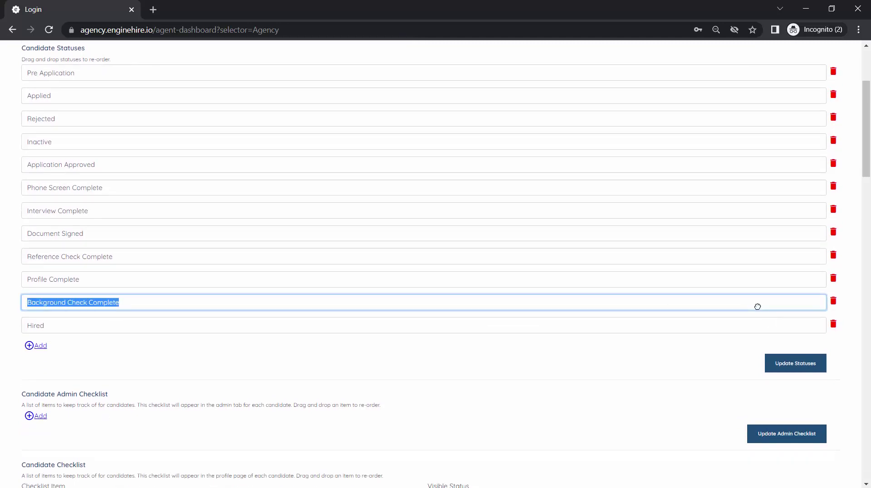
{"action": "left_click", "coordinate": [833, 300]}
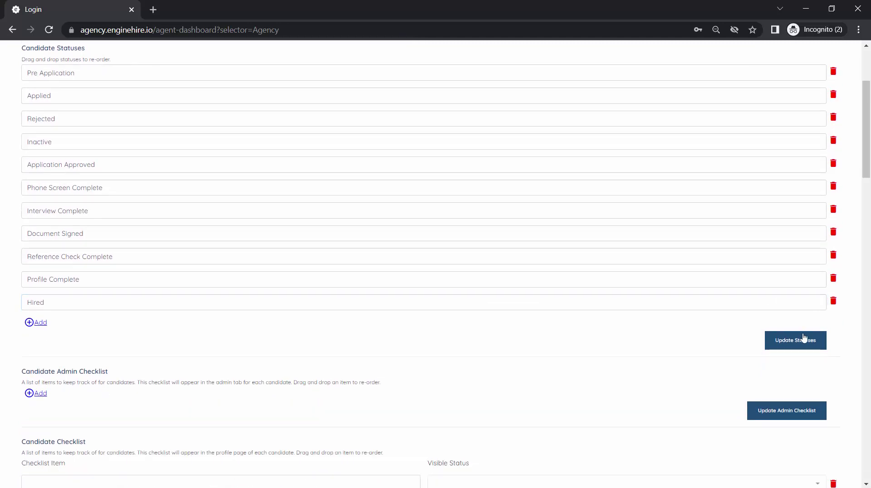
{"action": "left_click", "coordinate": [803, 338]}
Add an item to the Candidate Admin Checklist with the copied text "Background Check Complete"
{"action": "scroll", "coordinate": [361, 170], "scroll_direction": "down", "scroll_amount": 3}
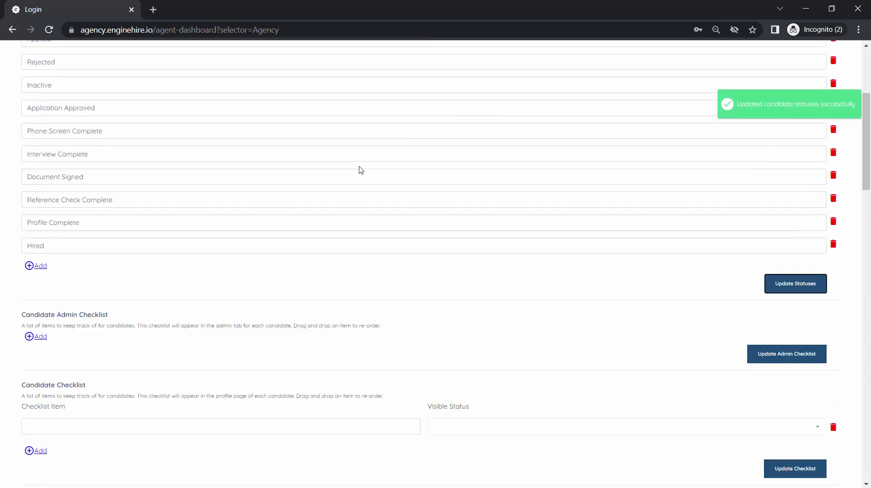
{"action": "scroll", "coordinate": [360, 170], "scroll_direction": "down", "scroll_amount": 2}
{"action": "scroll", "coordinate": [360, 170], "scroll_direction": "up", "scroll_amount": 2}
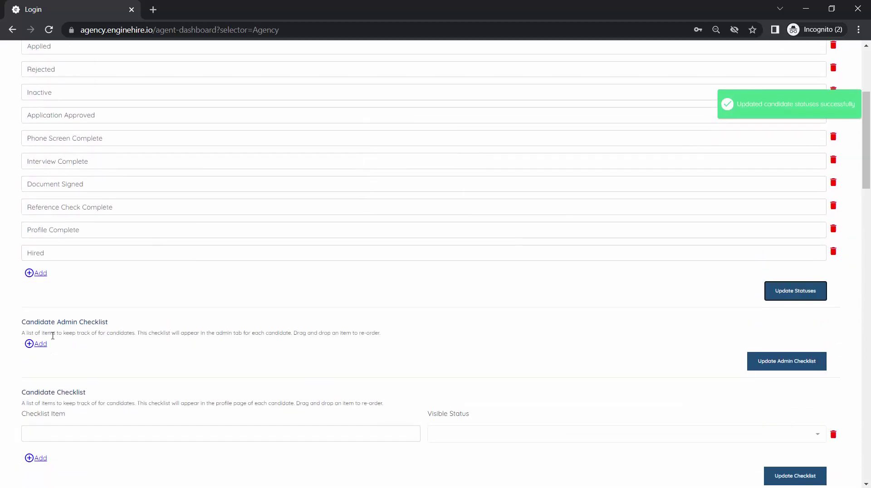
{"action": "left_click", "coordinate": [35, 344]}
{"action": "left_click", "coordinate": [68, 349]}
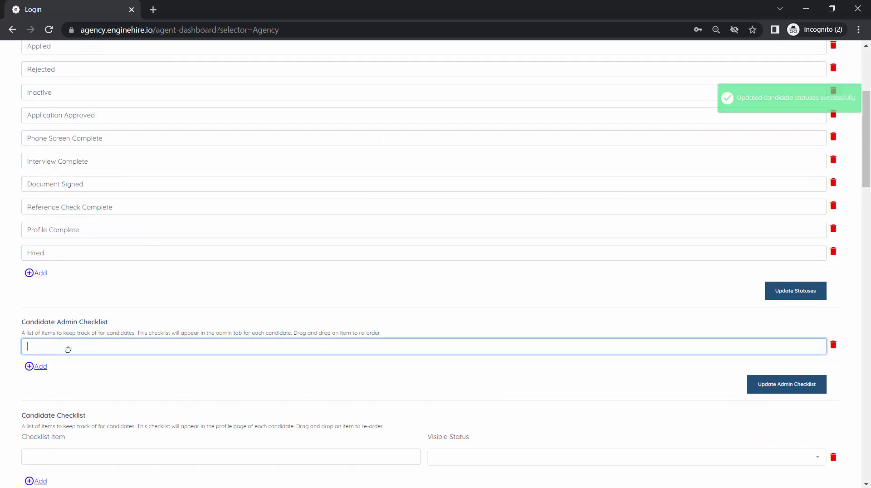
{"action": "key", "text": "ctrl+v"}
Add "Social Media Screen Complete" to the Candidate Admin Checklist, placed above Background Check Complete
{"action": "scroll", "coordinate": [68, 349], "scroll_direction": "up", "scroll_amount": 3}
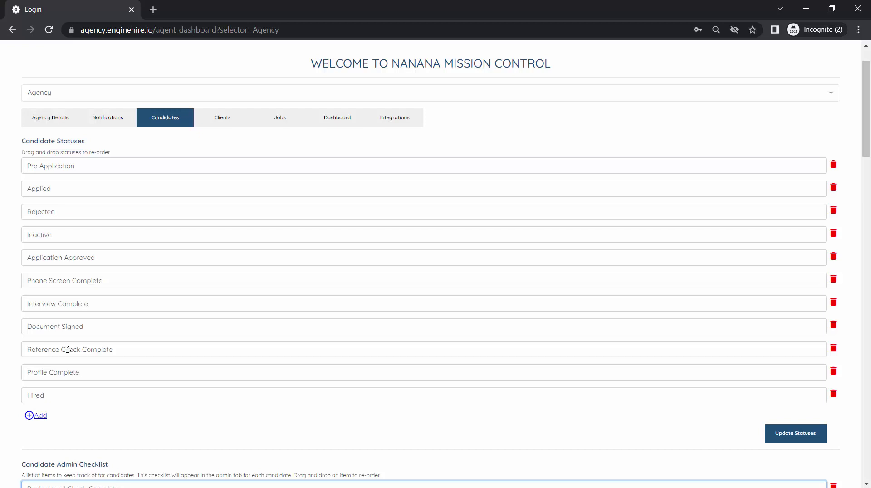
{"action": "scroll", "coordinate": [68, 349], "scroll_direction": "down", "scroll_amount": 2}
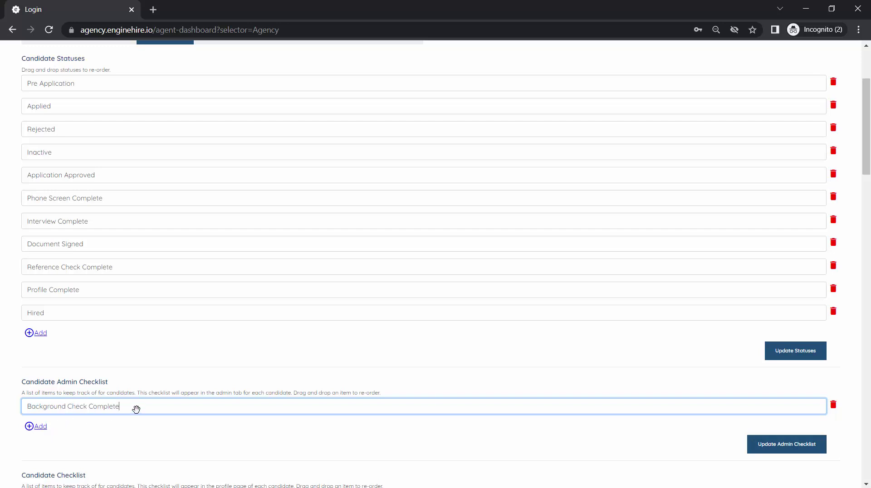
{"action": "scroll", "coordinate": [135, 409], "scroll_direction": "down", "scroll_amount": 1}
{"action": "left_click", "coordinate": [36, 377]}
{"action": "left_click", "coordinate": [63, 381]}
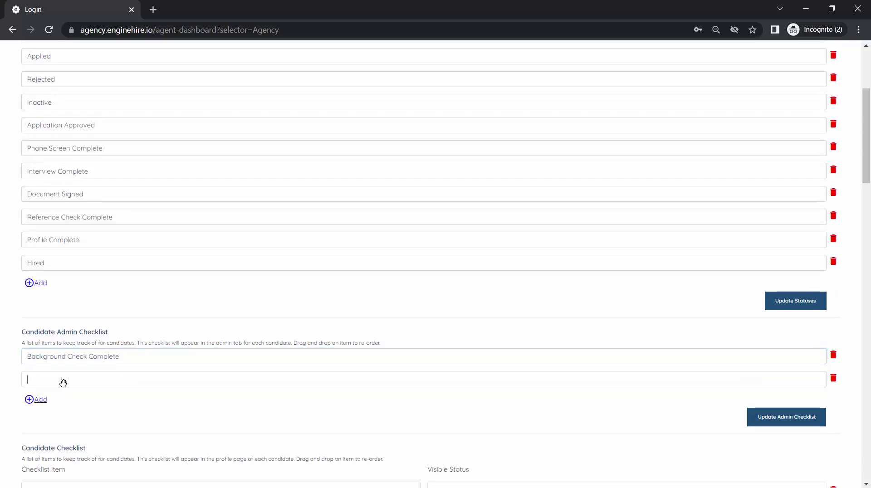
{"action": "left_click_drag", "start_coordinate": [62, 382], "coordinate": [62, 355]}
{"action": "type", "text": "Soc"}
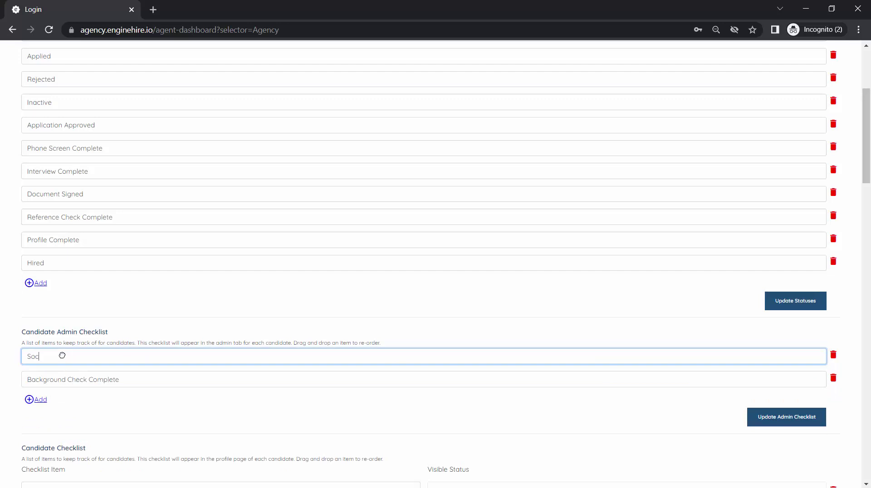
{"action": "type", "text": "ial Media Screen Complete"}
Add "Background Check Requested" between the two existing Candidate Admin Checklist items and save the admin checklist
{"action": "scroll", "coordinate": [61, 355], "scroll_direction": "down", "scroll_amount": 1}
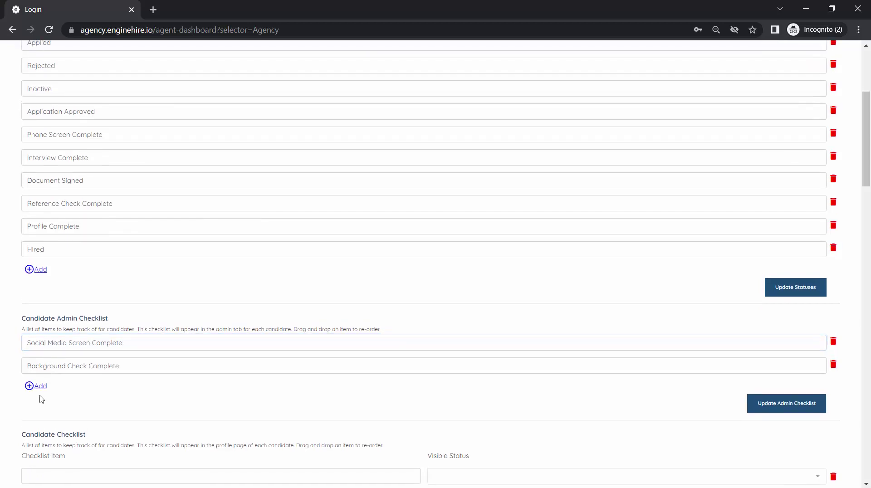
{"action": "left_click", "coordinate": [41, 388]}
{"action": "left_click_drag", "start_coordinate": [65, 395], "coordinate": [64, 369]}
{"action": "left_click", "coordinate": [64, 366]}
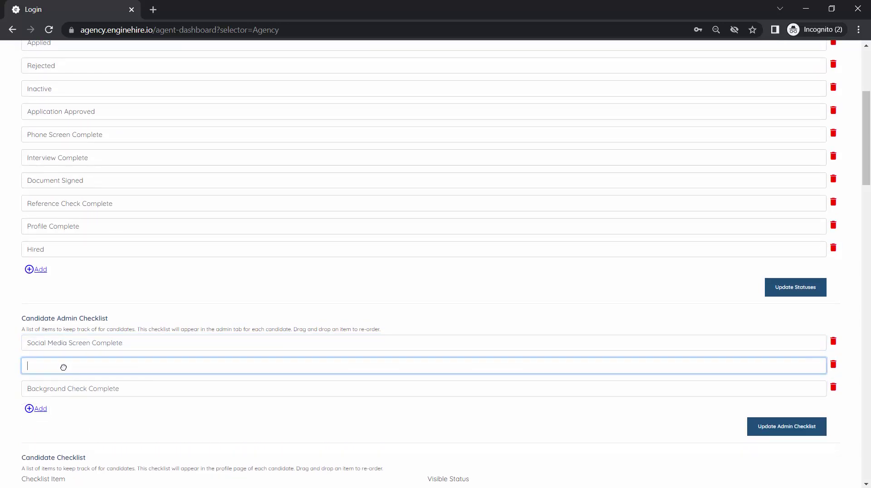
{"action": "type", "text": "Background Check Requested"}
{"action": "left_click", "coordinate": [753, 425]}
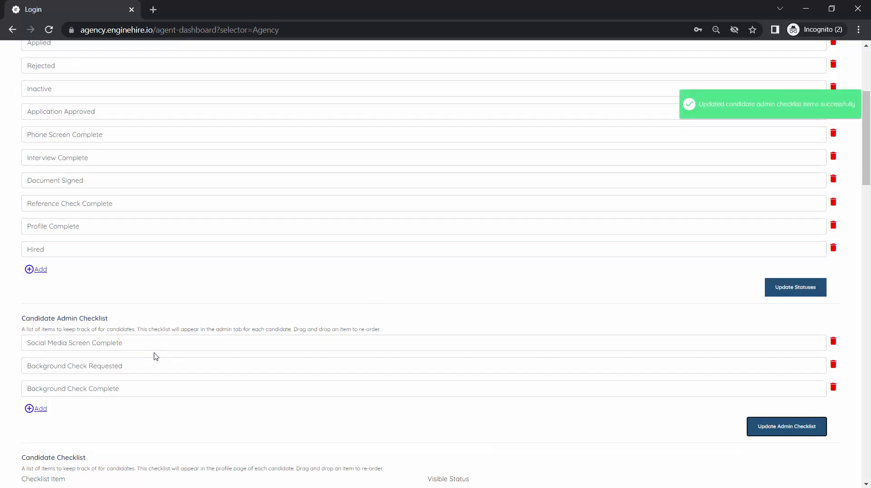
Enter the candidate types On Call, Placement, Nanny and NCS, and save the candidate types
{"action": "scroll", "coordinate": [155, 356], "scroll_direction": "up", "scroll_amount": 2}
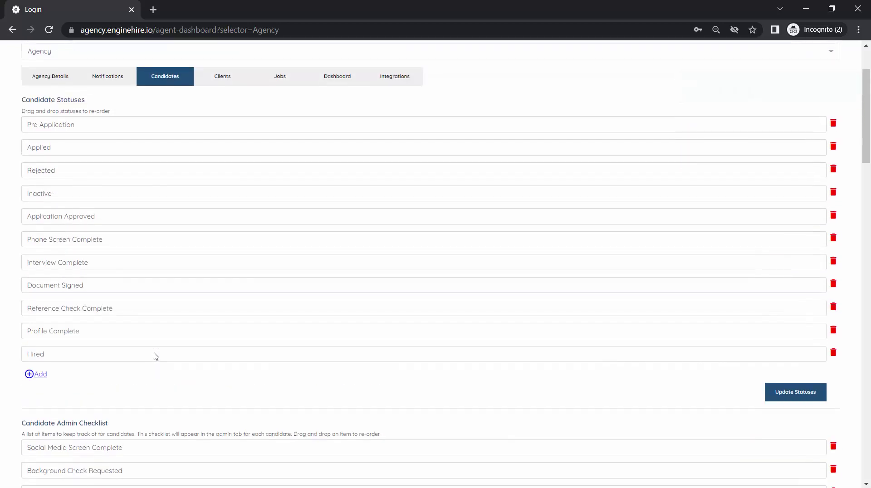
{"action": "scroll", "coordinate": [155, 356], "scroll_direction": "down", "scroll_amount": 7}
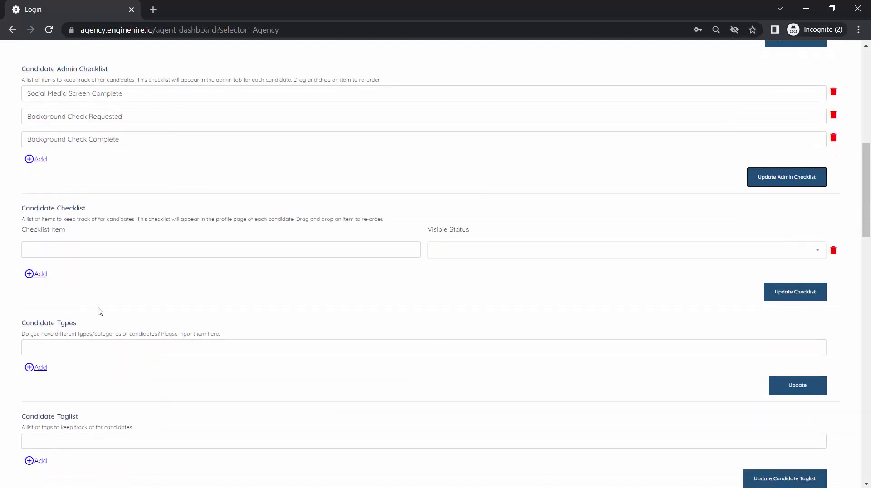
{"action": "left_click", "coordinate": [104, 345]}
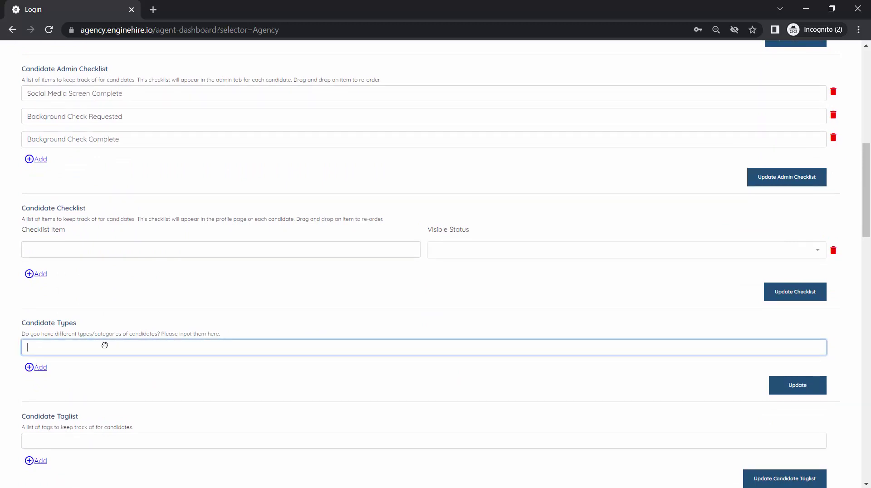
{"action": "type", "text": "On Call"}
{"action": "left_click", "coordinate": [36, 367]}
{"action": "type", "text": "Placement"}
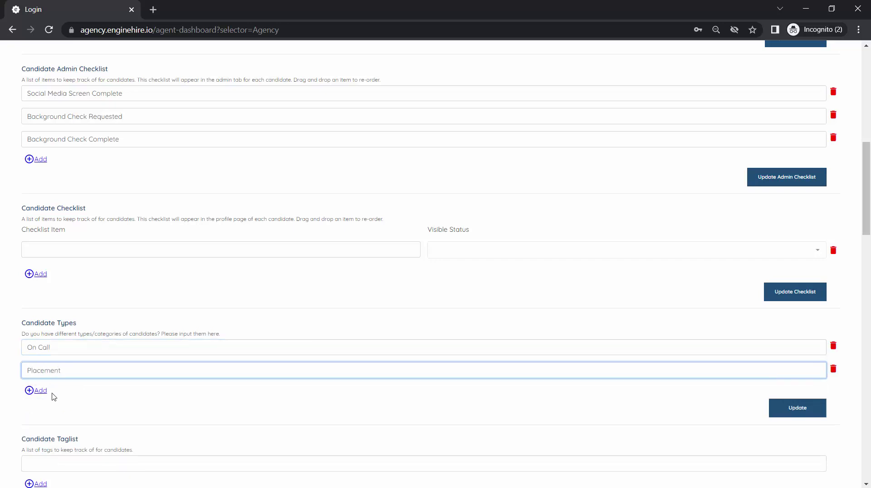
{"action": "left_click", "coordinate": [37, 391]}
{"action": "type", "text": "Nanny"}
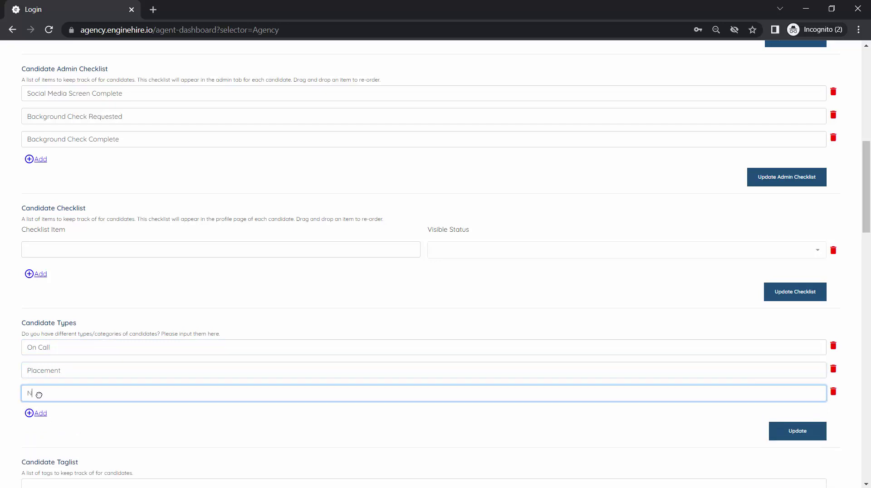
{"action": "left_click", "coordinate": [35, 413]}
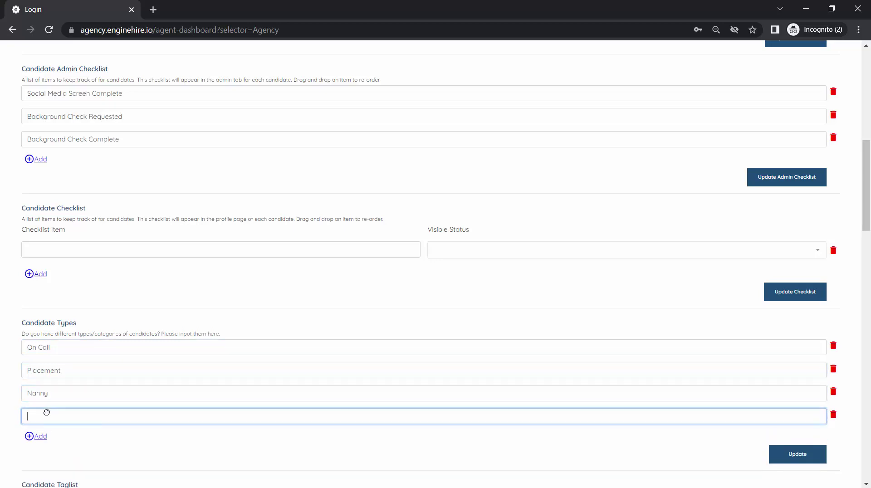
{"action": "type", "text": "NCS"}
{"action": "left_click", "coordinate": [436, 461]}
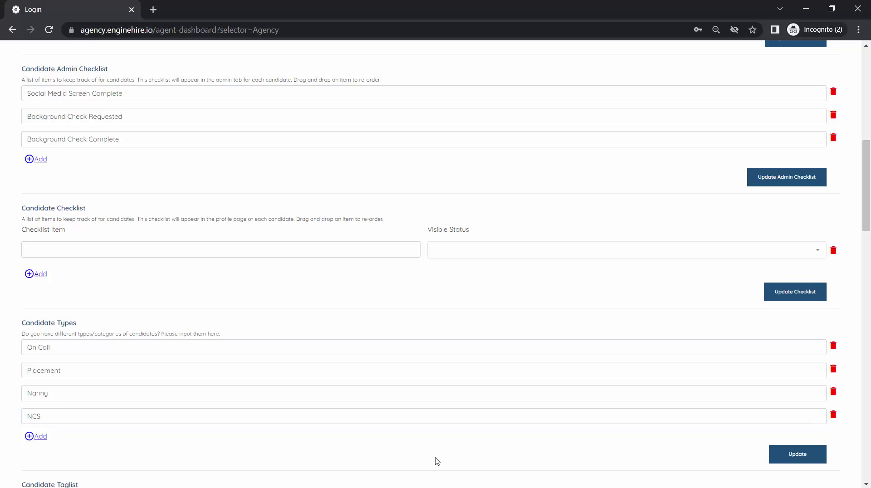
{"action": "left_click", "coordinate": [784, 450]}
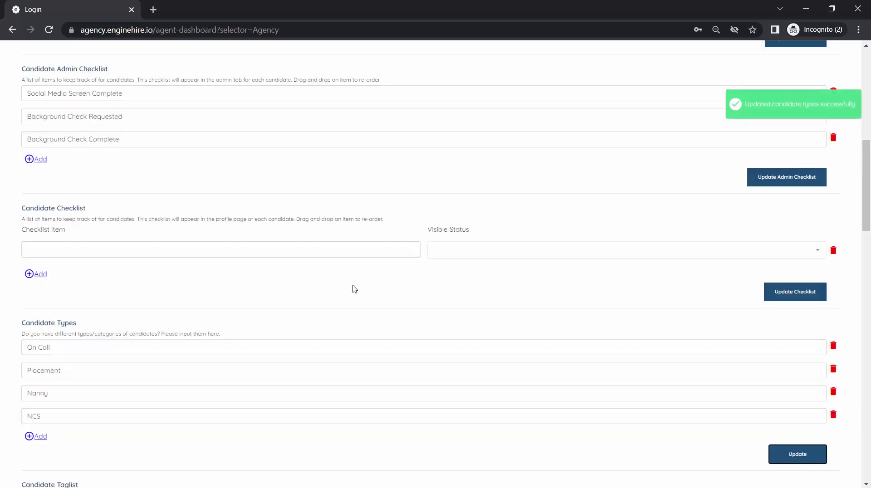
Open the agency's client settings and review the client statuses, checklists, types and taglist
{"action": "scroll", "coordinate": [353, 288], "scroll_direction": "up", "scroll_amount": 15}
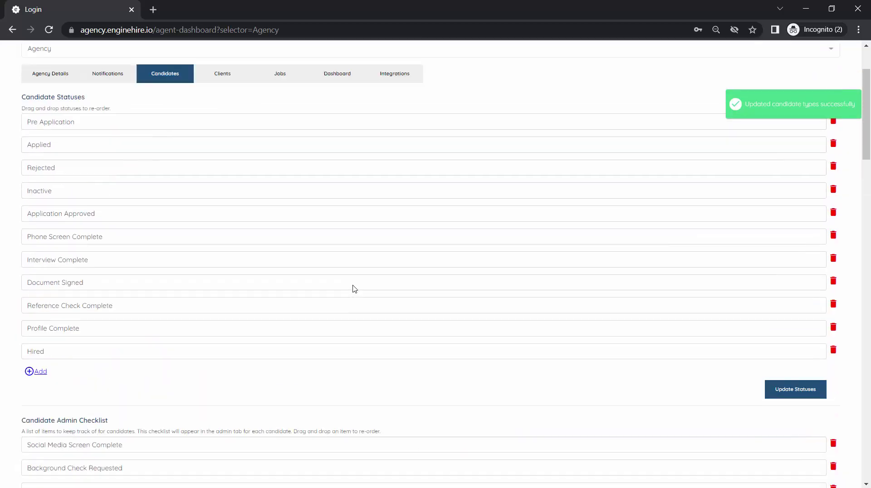
{"action": "left_click", "coordinate": [231, 183]}
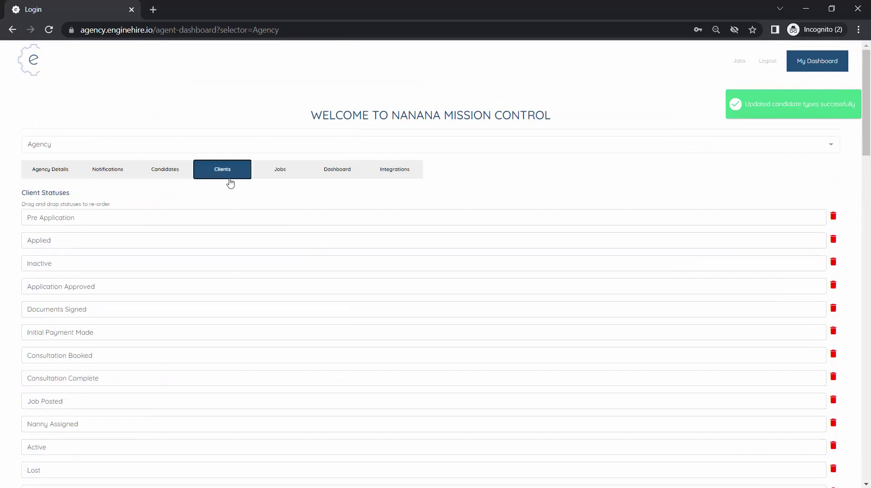
{"action": "scroll", "coordinate": [159, 233], "scroll_direction": "down", "scroll_amount": 8}
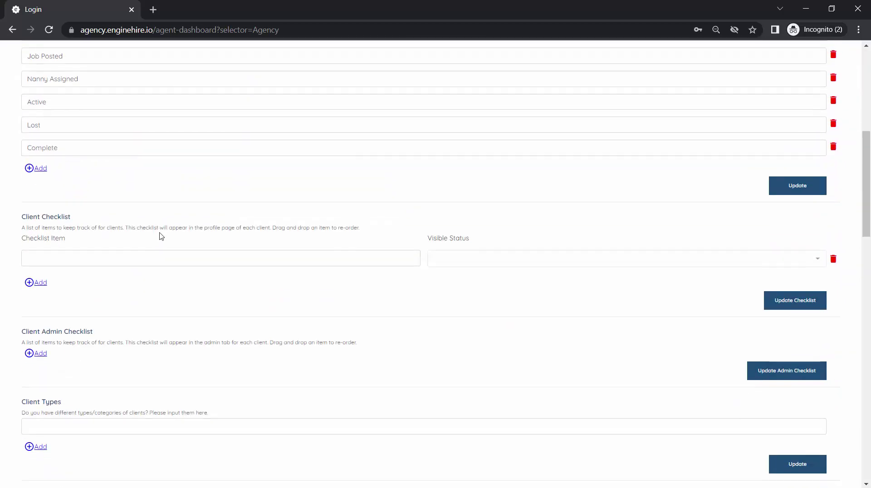
{"action": "scroll", "coordinate": [71, 234], "scroll_direction": "down", "scroll_amount": 3}
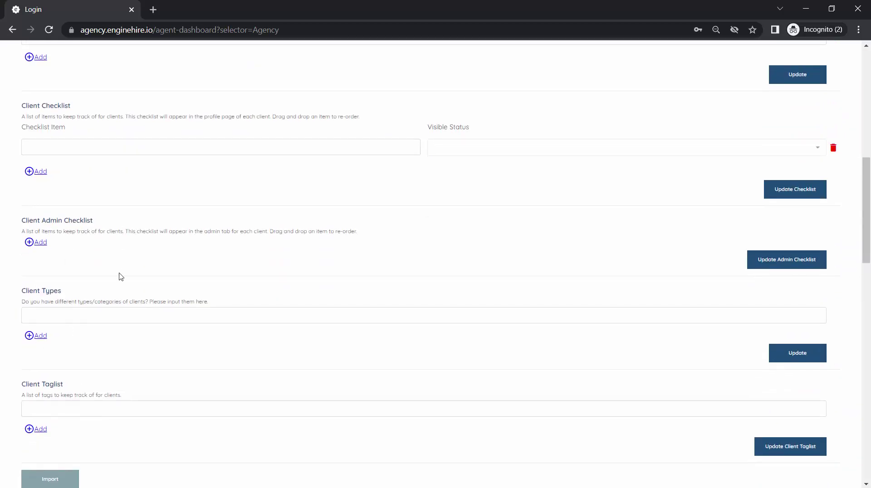
Switch the dashboard from the Agency section to the Candidates section
{"action": "scroll", "coordinate": [121, 277], "scroll_direction": "up", "scroll_amount": 12}
{"action": "left_click", "coordinate": [130, 148]}
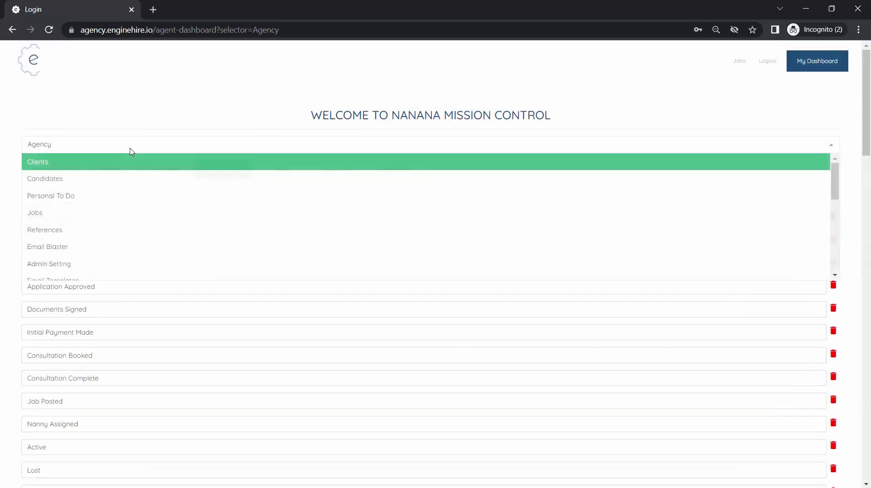
{"action": "left_click", "coordinate": [105, 179]}
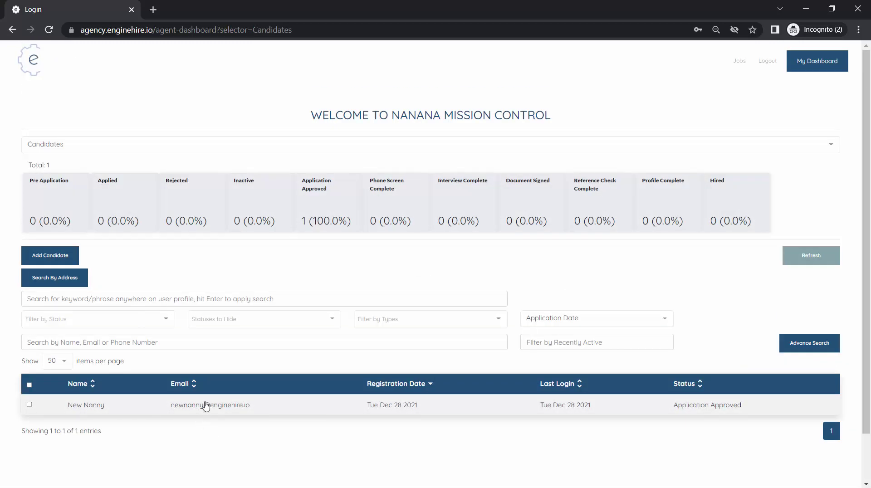
Open the listed candidate's record at its admin section and review the statuses available for the candidate
{"action": "left_click", "coordinate": [206, 405]}
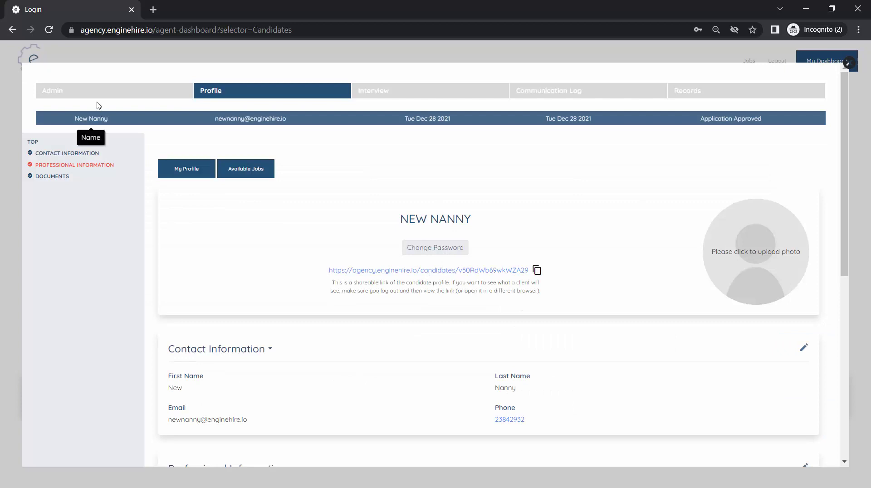
{"action": "left_click", "coordinate": [81, 93]}
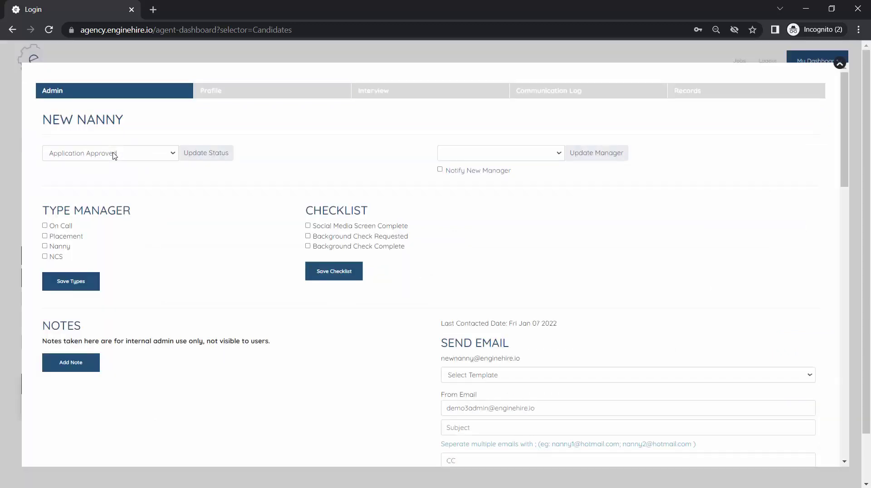
{"action": "left_click", "coordinate": [115, 155]}
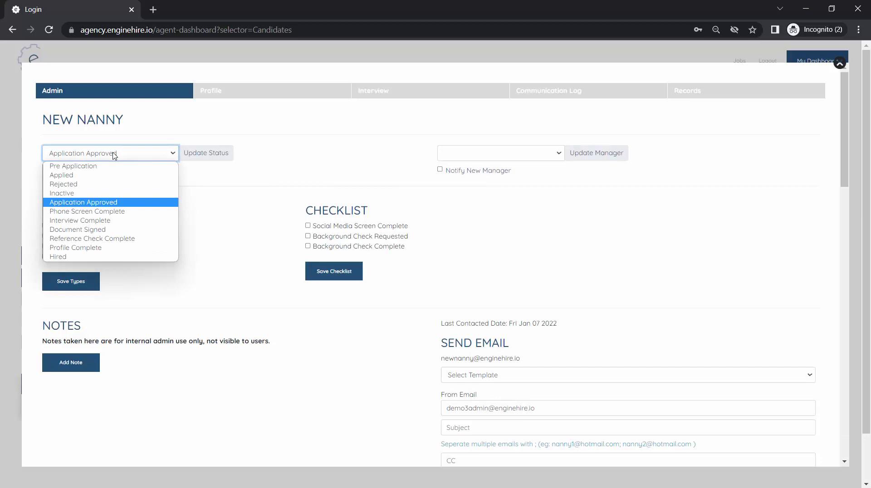
{"action": "left_click", "coordinate": [210, 212]}
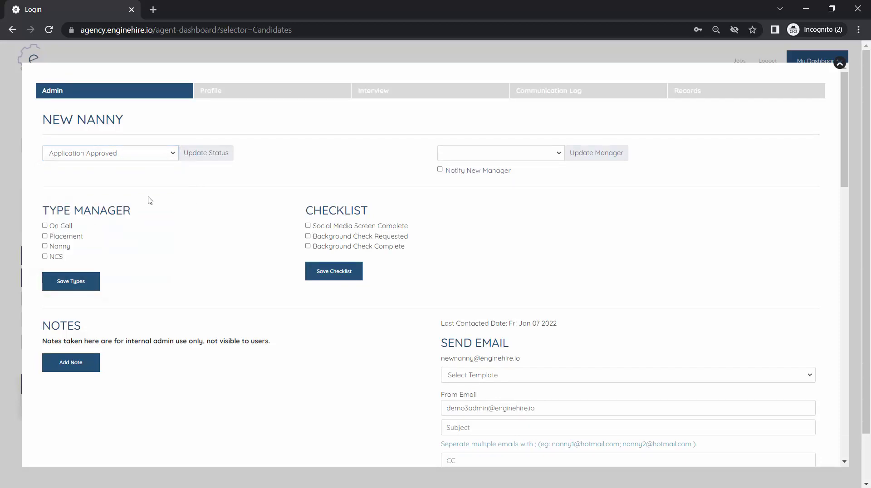
Assign the On Call and Placement types to the candidate and save the types
{"action": "left_click", "coordinate": [68, 225]}
{"action": "left_click", "coordinate": [60, 237]}
{"action": "left_click", "coordinate": [75, 286]}
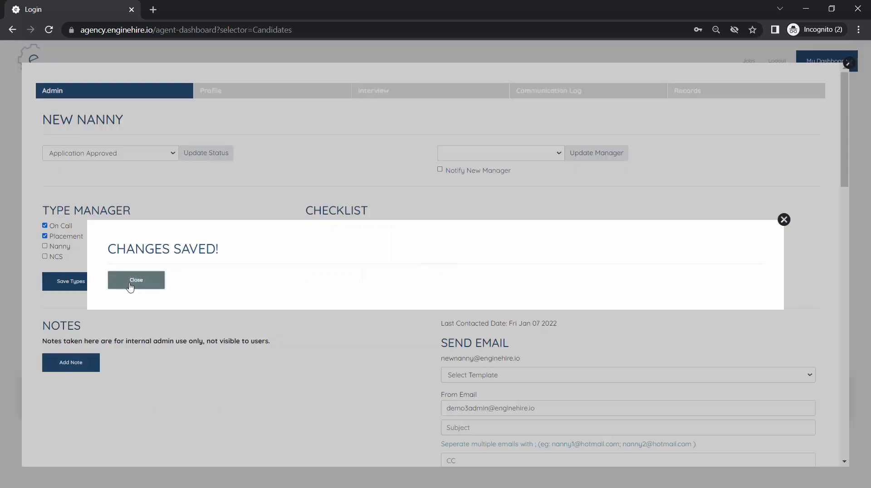
{"action": "left_click", "coordinate": [132, 281]}
Mark Social Media Screen Complete on the candidate's checklist and save the checklist
{"action": "left_click", "coordinate": [375, 227]}
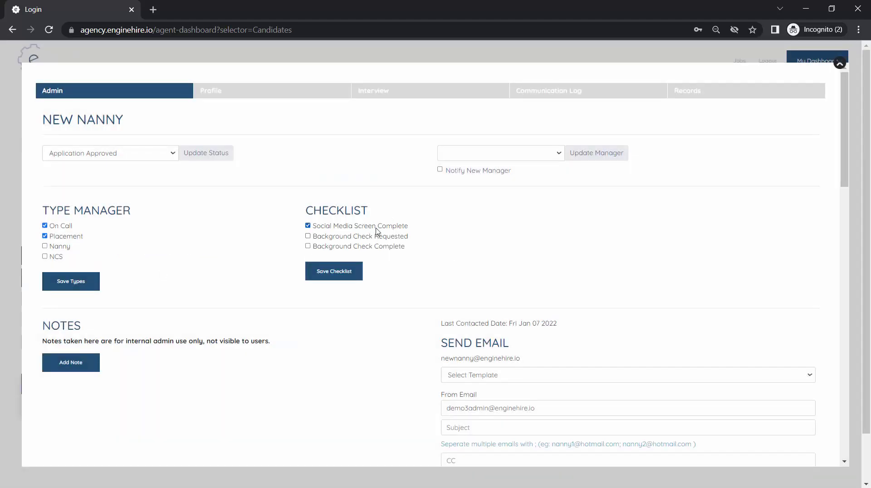
{"action": "left_click", "coordinate": [344, 272]}
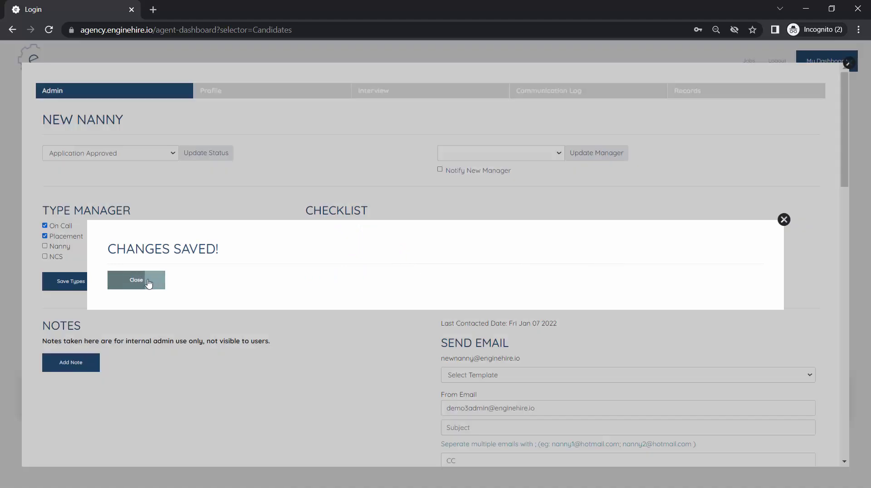
{"action": "left_click", "coordinate": [149, 283]}
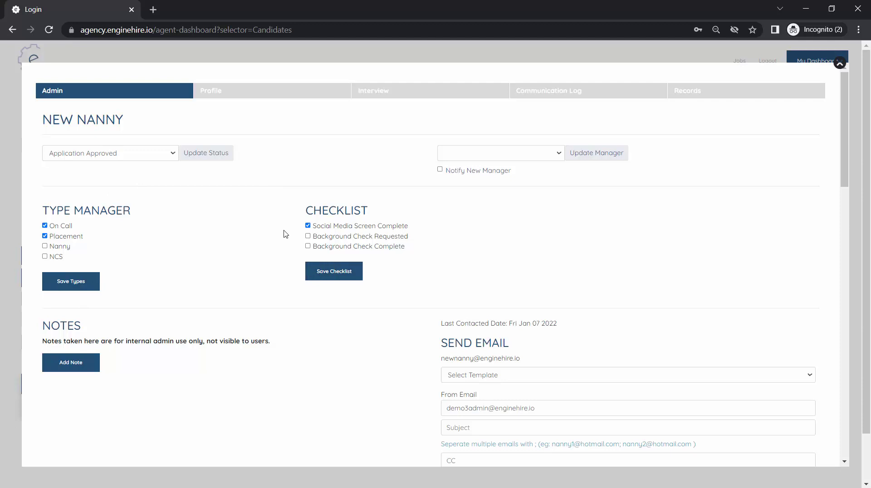
{"action": "left_click", "coordinate": [157, 152]}
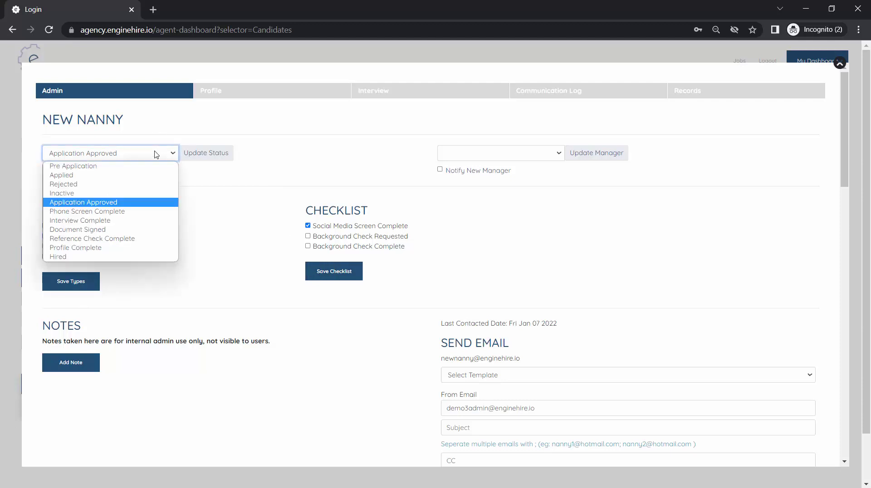
{"action": "left_click", "coordinate": [213, 203]}
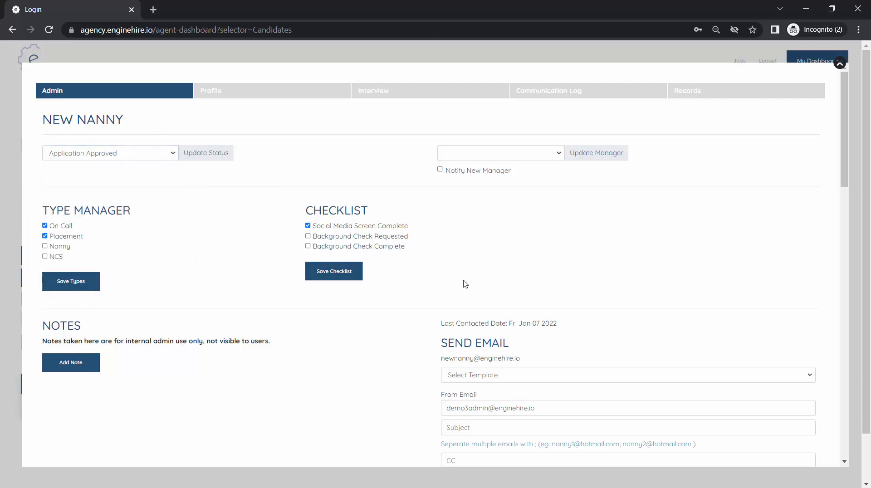